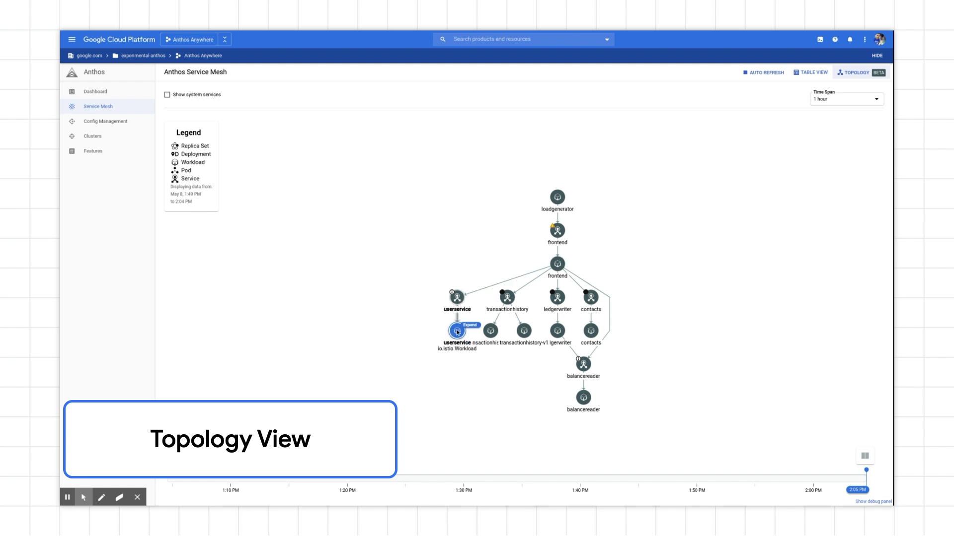
# Expand userservice down to its deployment and replica set, checking the frontend node's details along the way
pyautogui.click(468, 326)
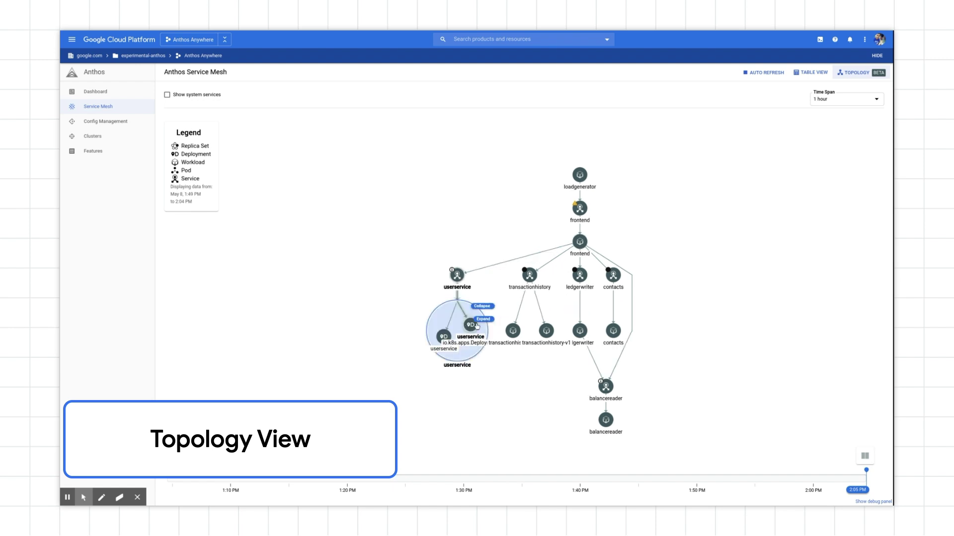
pyautogui.click(482, 321)
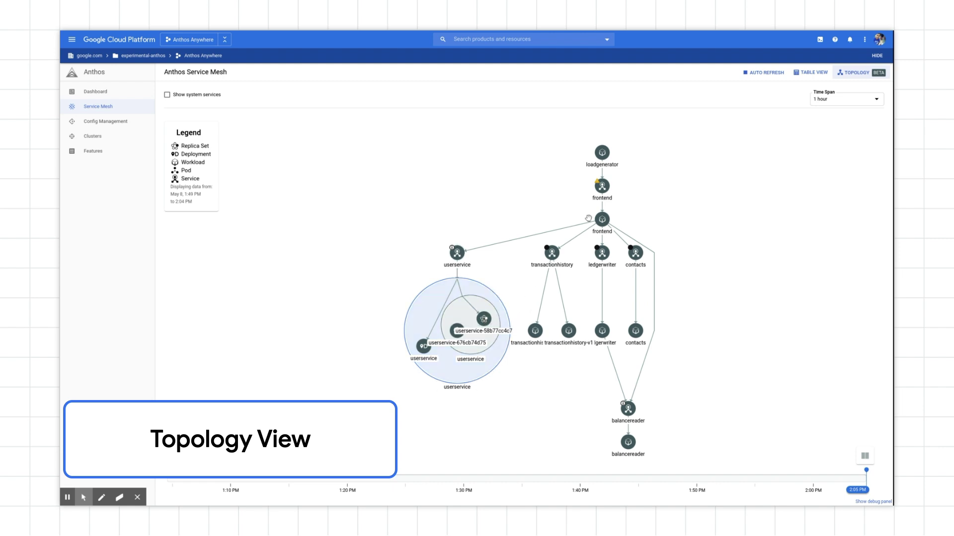
pyautogui.click(602, 186)
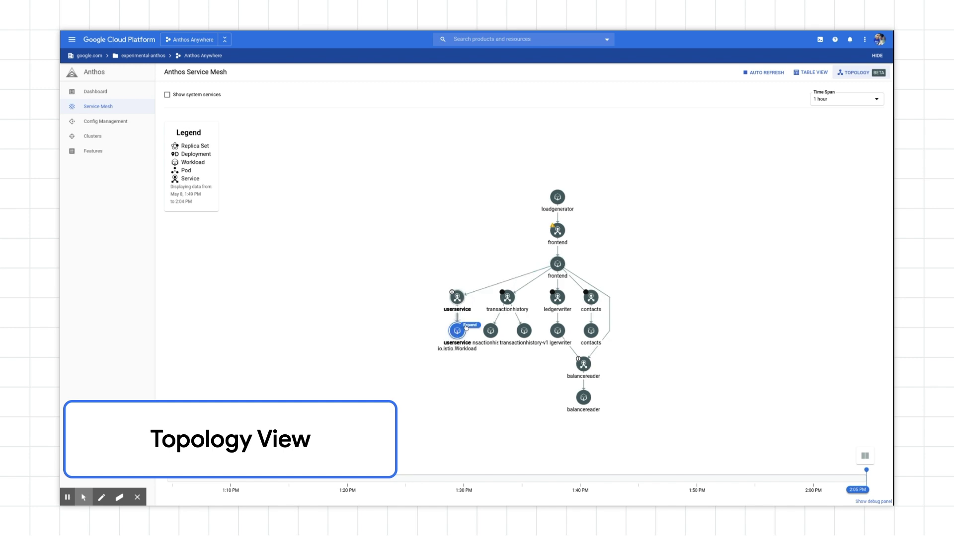
pyautogui.click(470, 325)
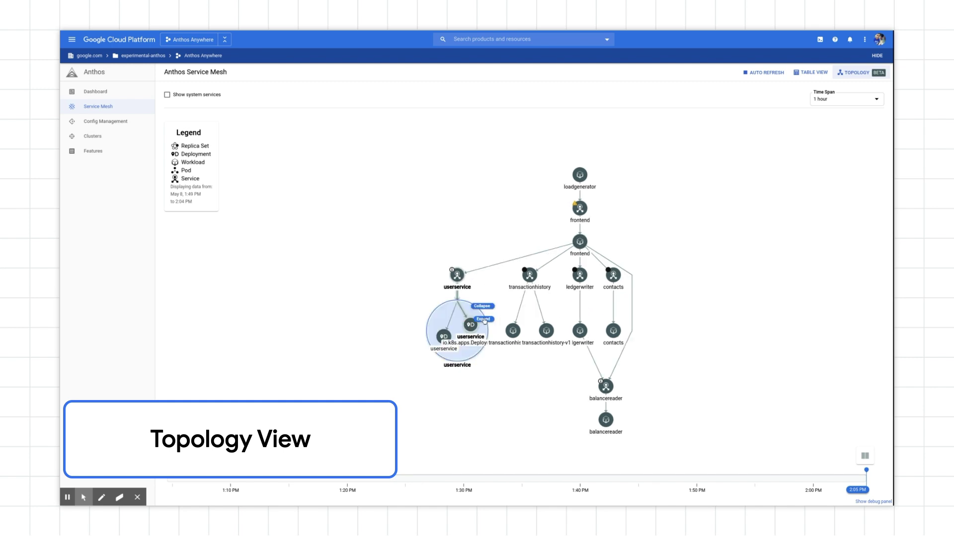
pyautogui.click(484, 321)
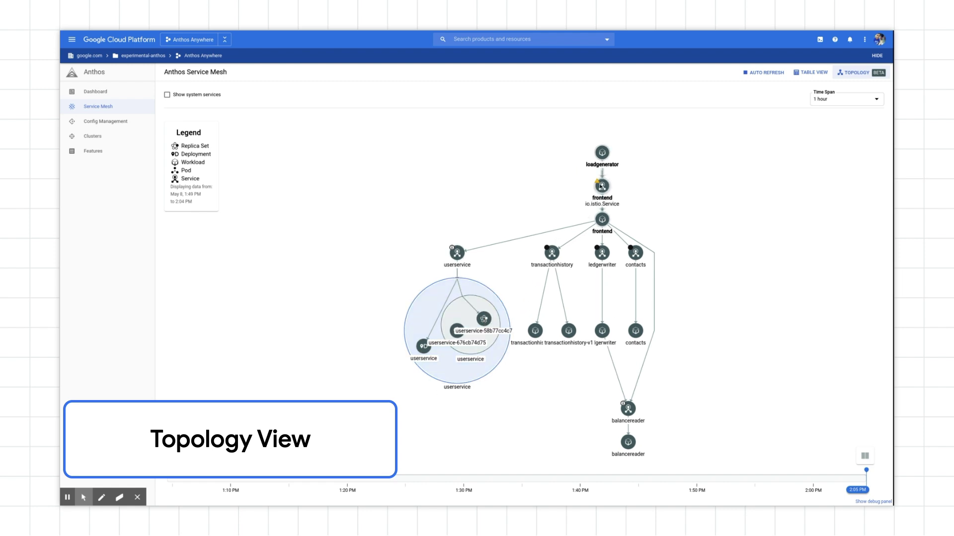
pyautogui.click(602, 187)
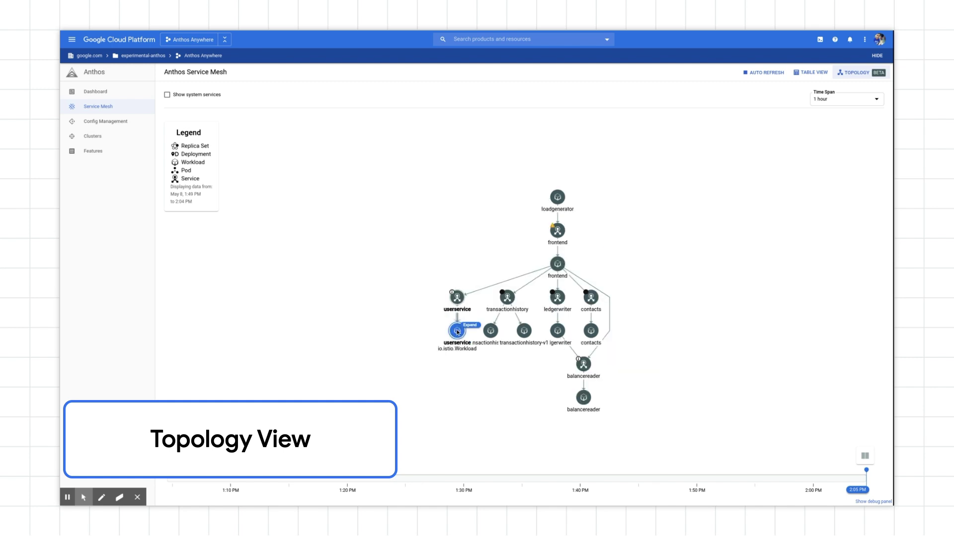
pyautogui.click(468, 326)
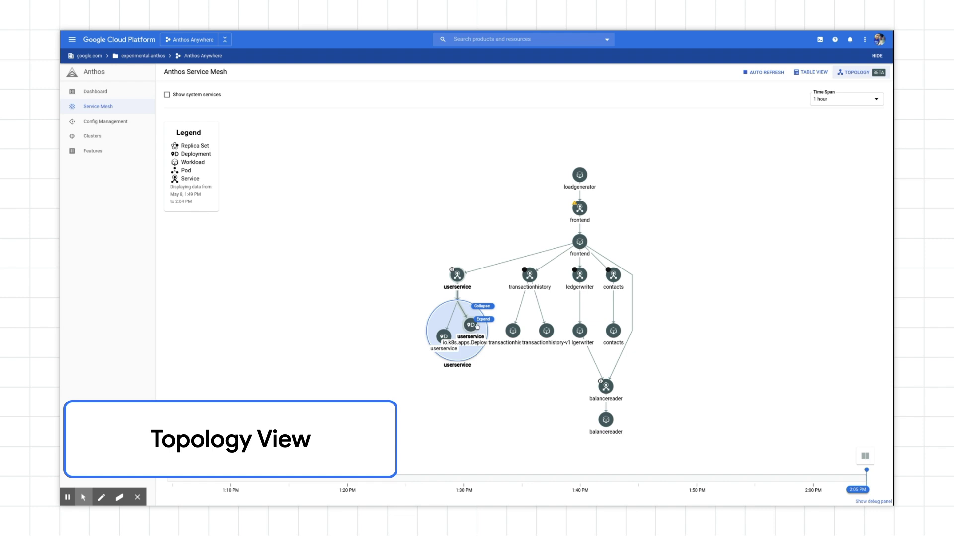
pyautogui.click(483, 321)
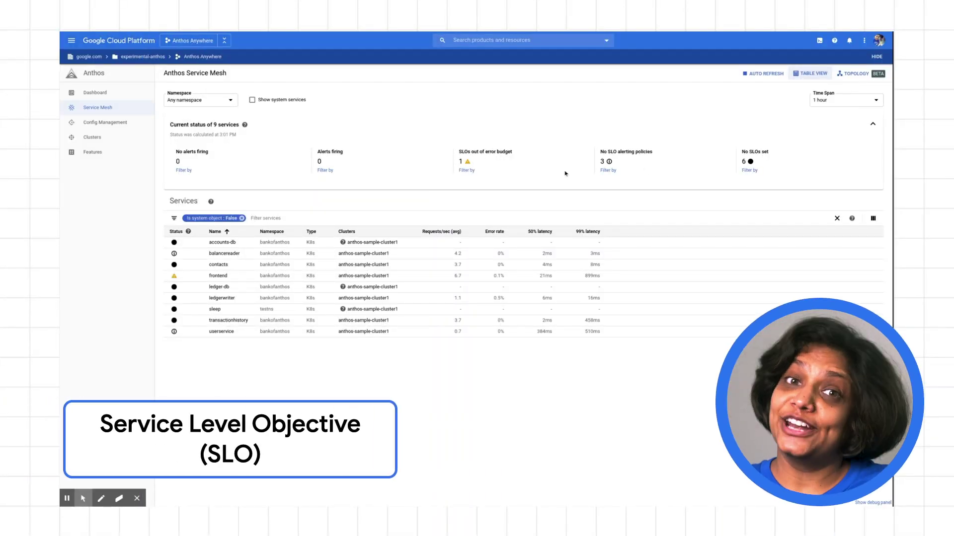
pyautogui.click(221, 253)
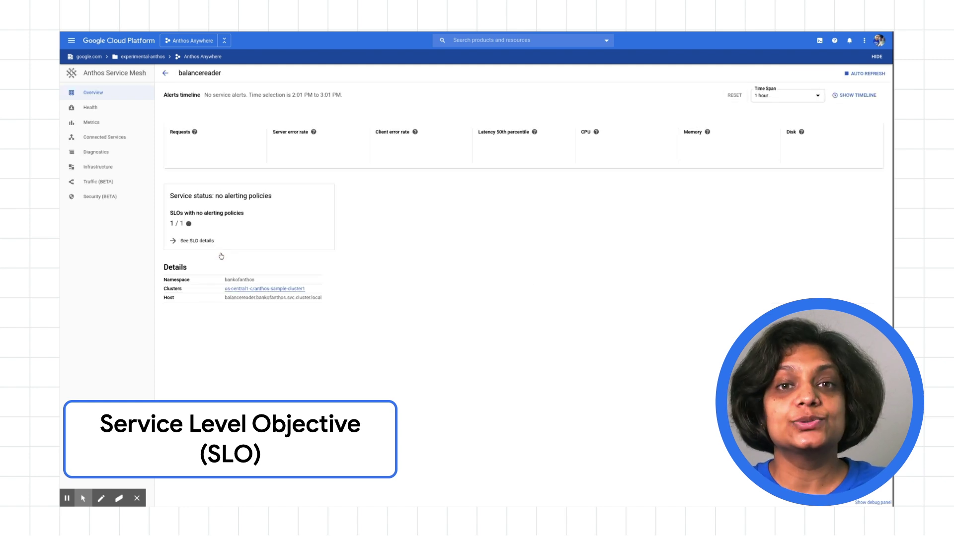
pyautogui.click(198, 242)
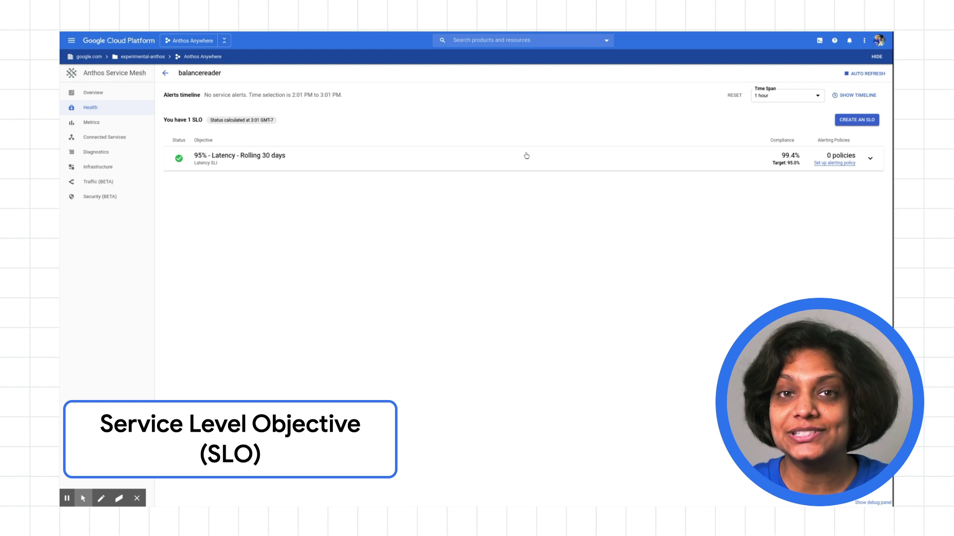
pyautogui.click(871, 159)
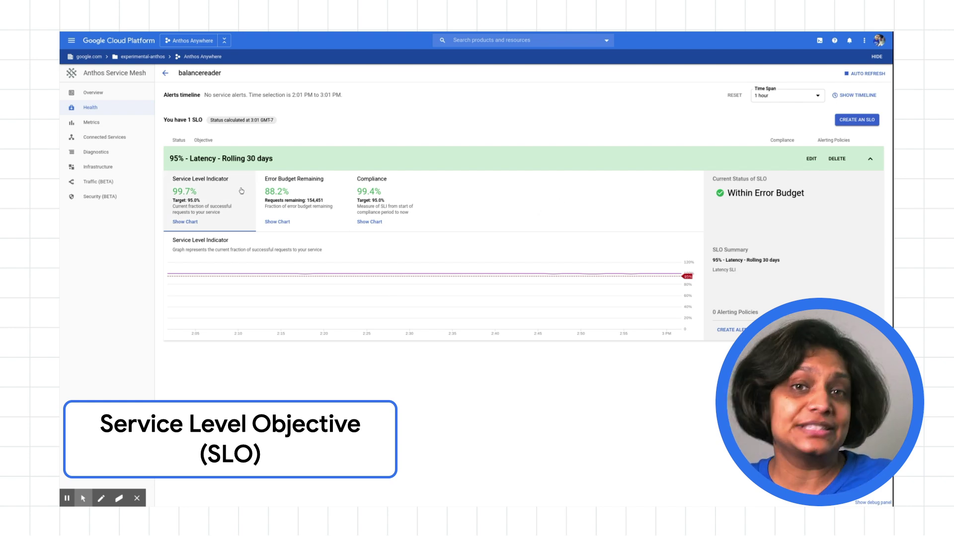
pyautogui.click(166, 73)
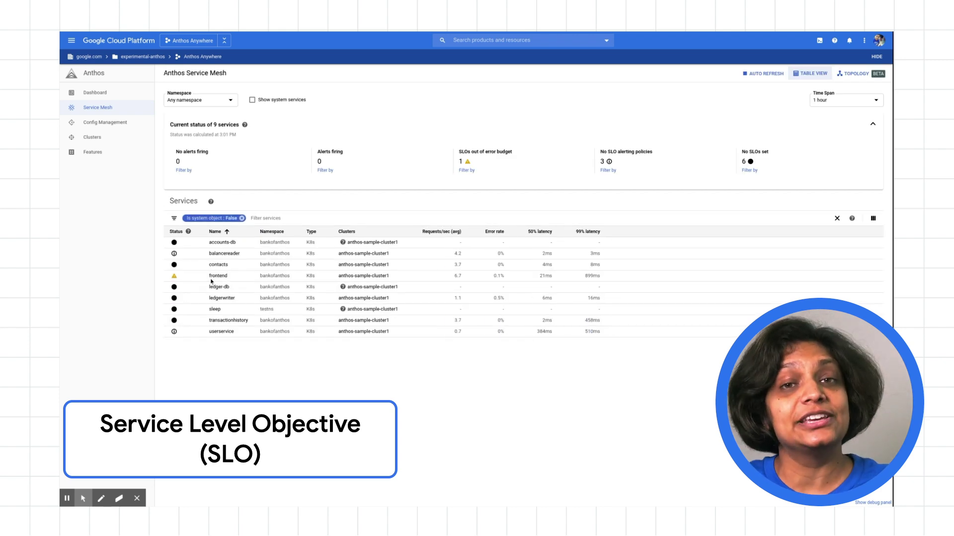
# Expand frontend's 97% latency SLO to show its 96.9% SLI and -28.8% error budget
pyautogui.click(217, 275)
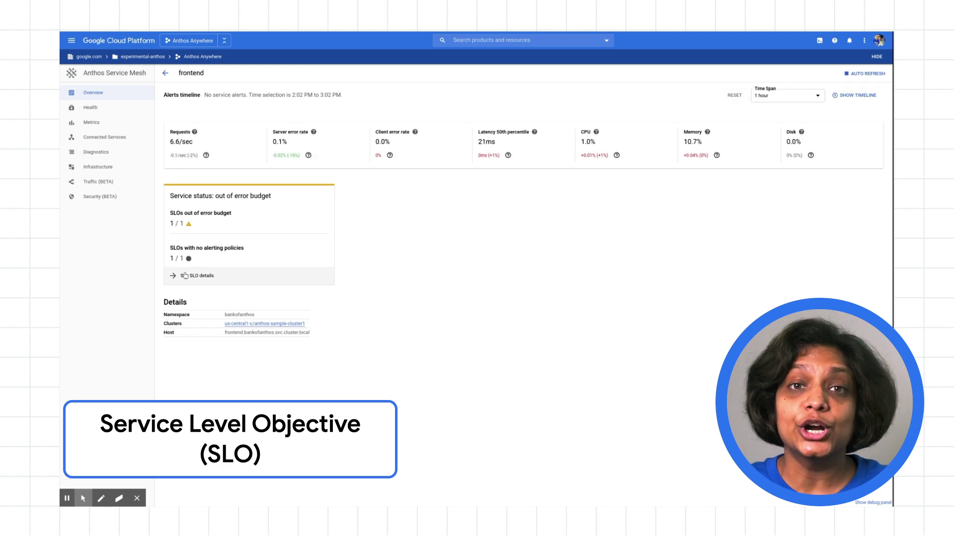
pyautogui.click(185, 276)
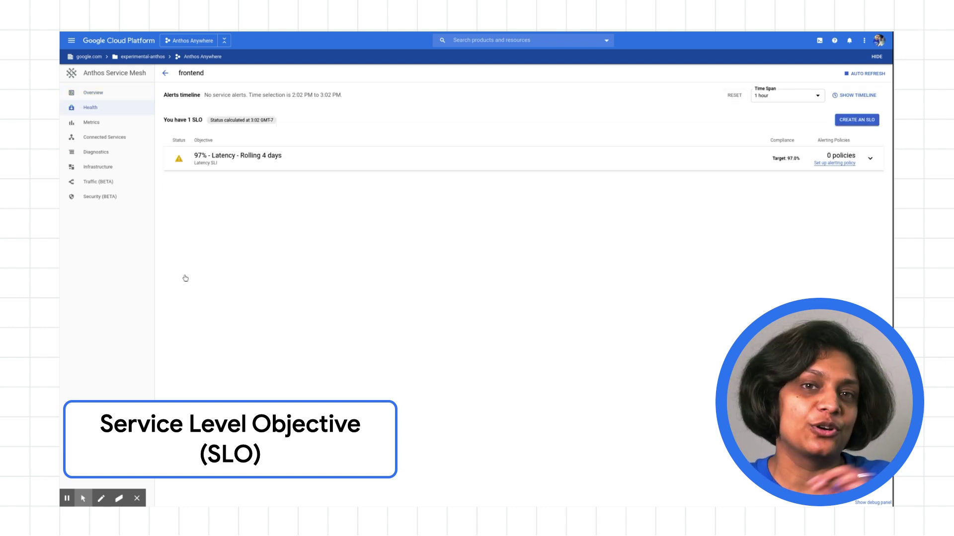
pyautogui.click(369, 163)
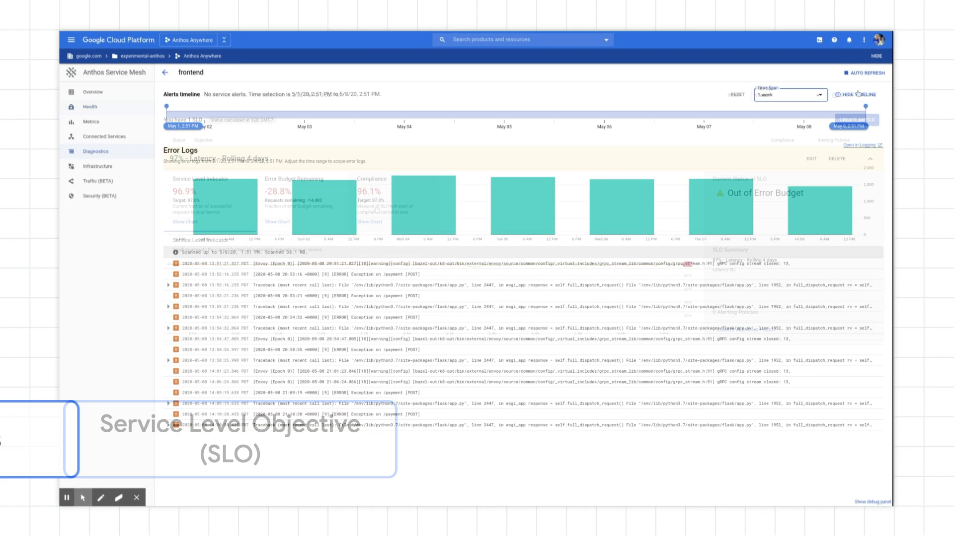
# Limit the error logs to 1 day and drag the window end back toward 2:00 AM
pyautogui.click(820, 96)
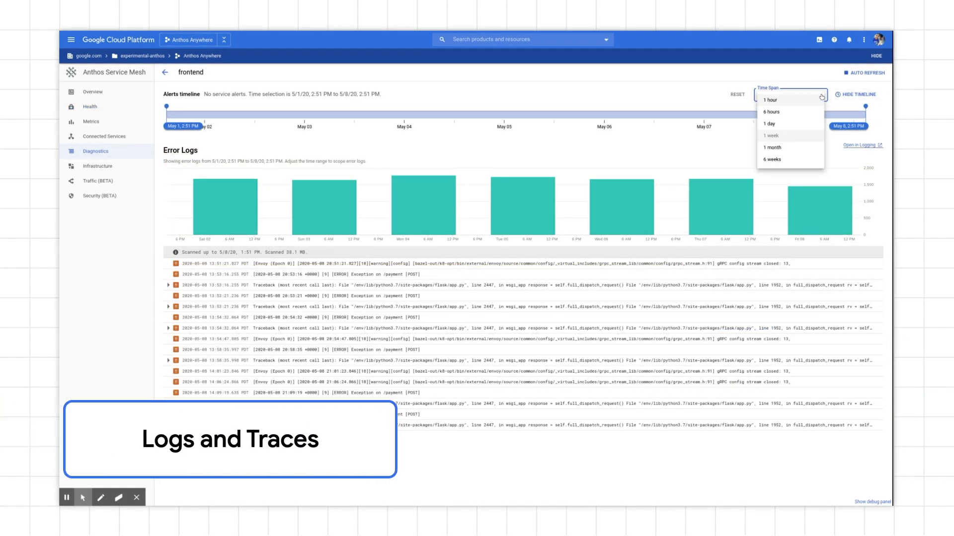
pyautogui.click(795, 125)
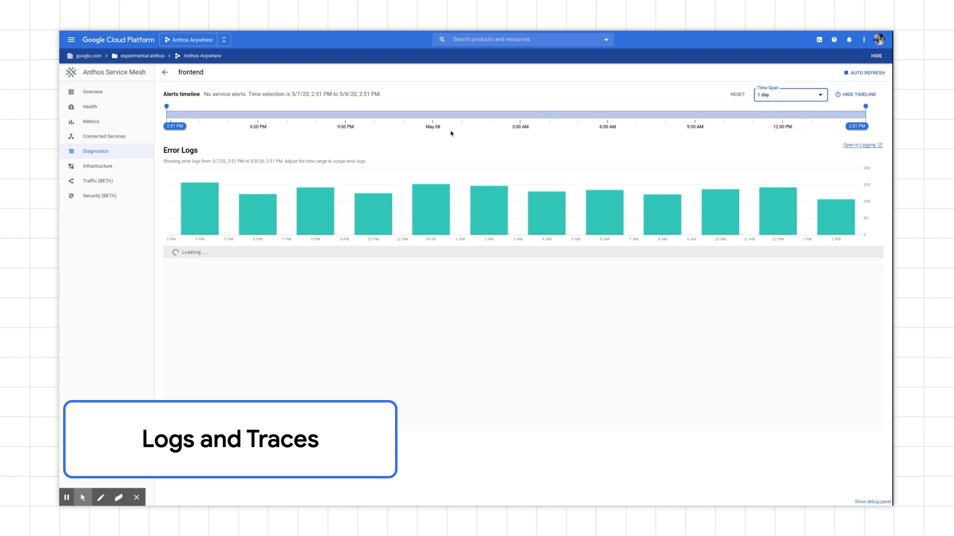
pyautogui.moveTo(554, 113); pyautogui.dragTo(514, 111)
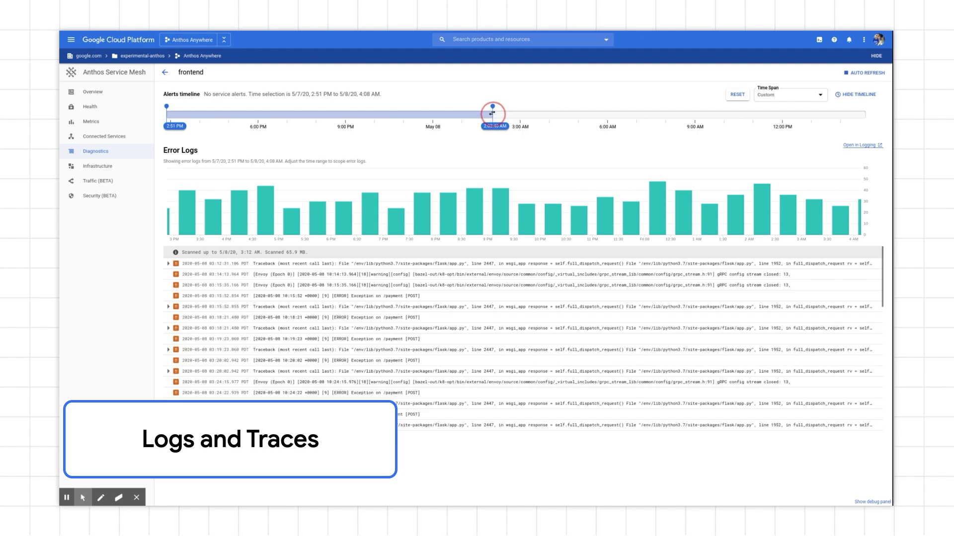
pyautogui.moveTo(514, 111); pyautogui.dragTo(490, 112)
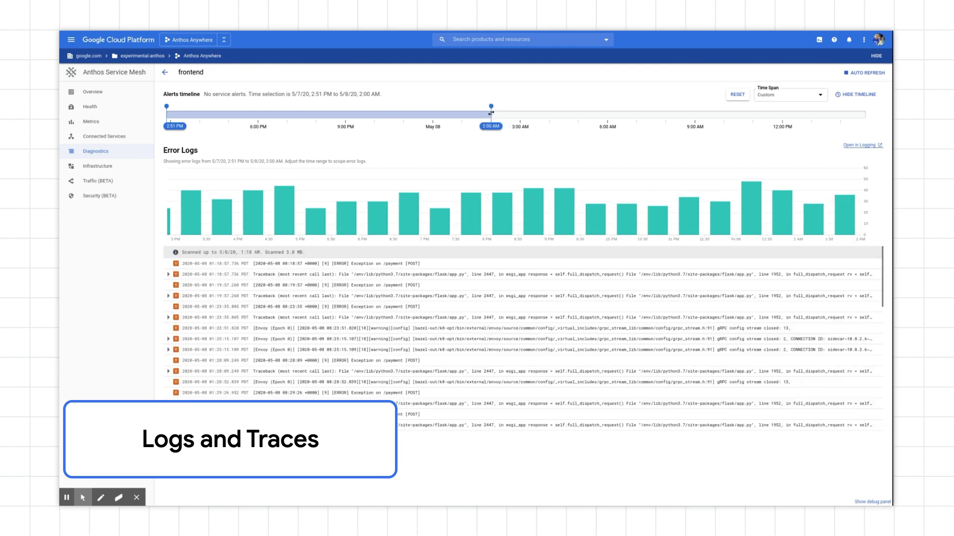
# Restore the 1-day span, then pull the window end back to early May 8
pyautogui.click(790, 95)
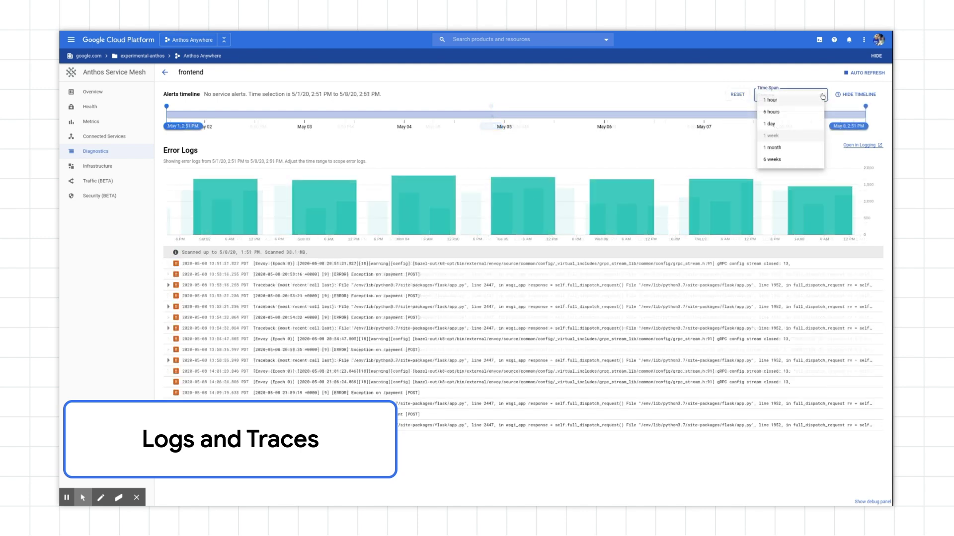
pyautogui.click(792, 126)
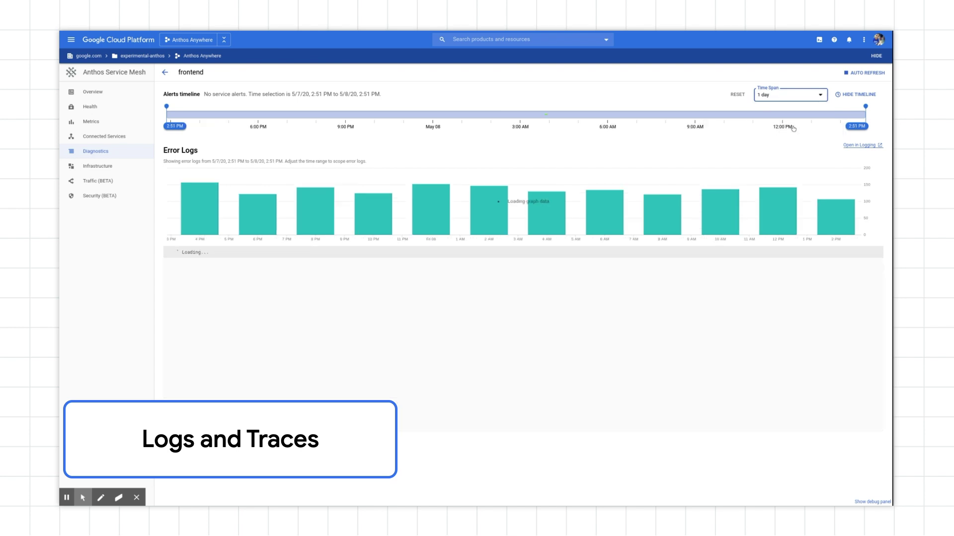
pyautogui.click(554, 113)
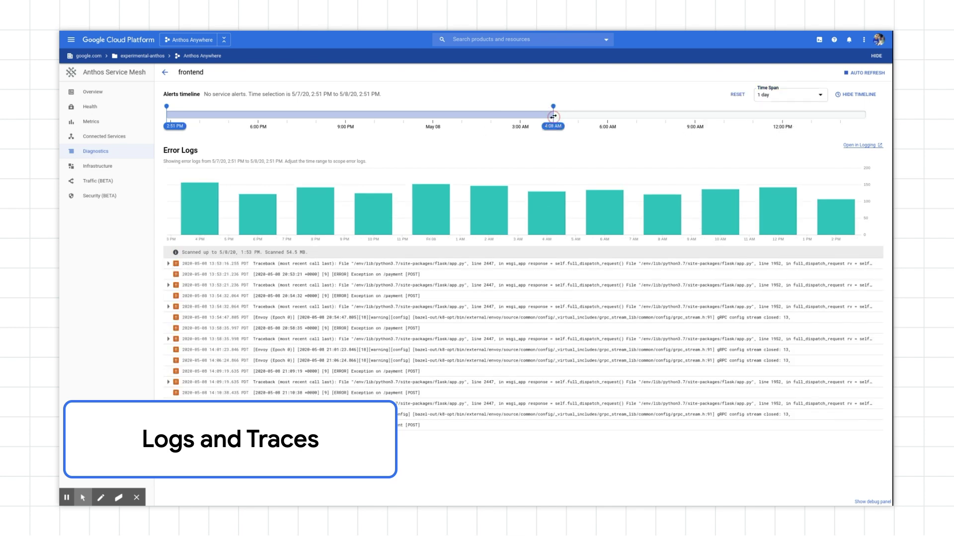
pyautogui.moveTo(551, 107); pyautogui.dragTo(491, 113)
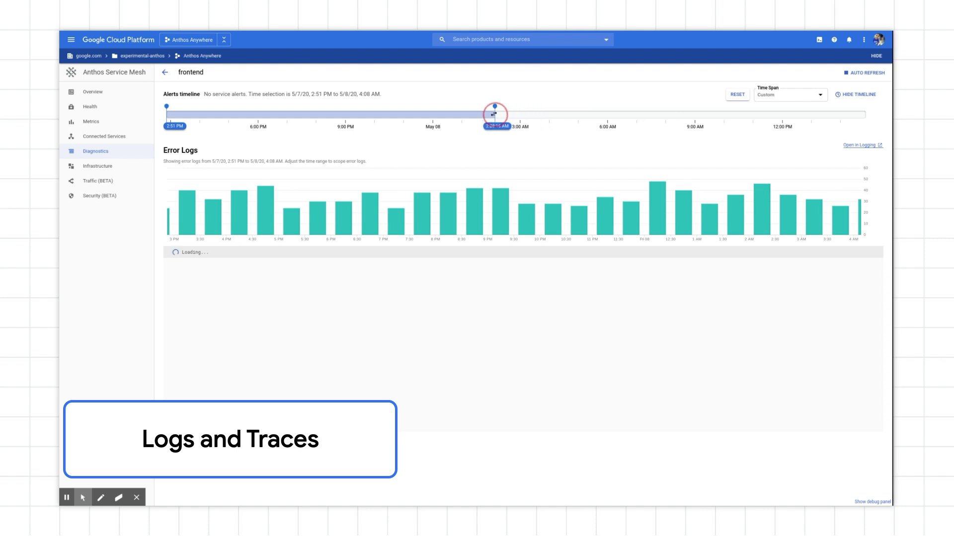